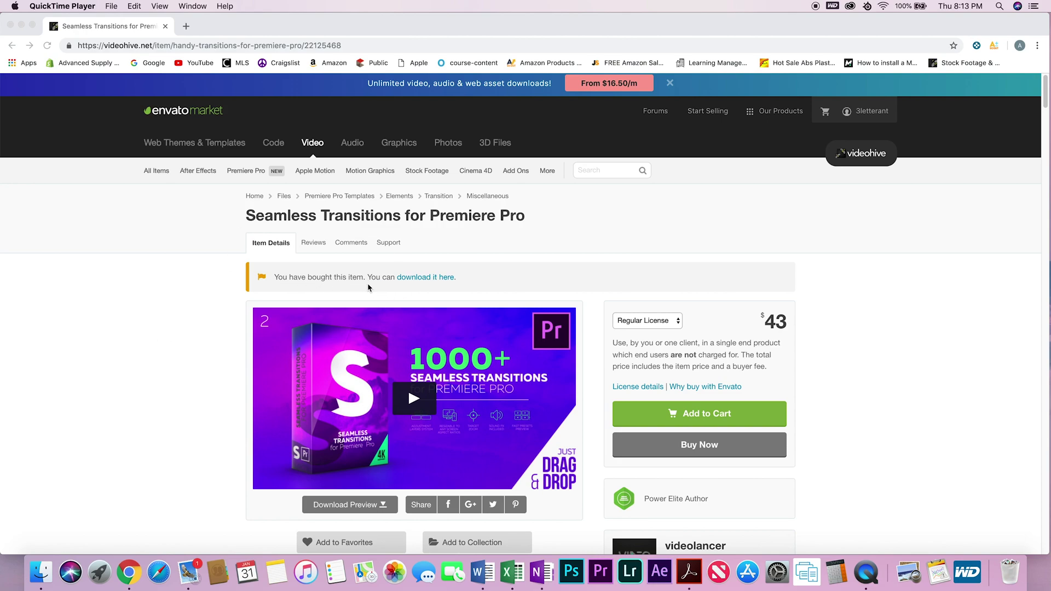
Download the Seamless Transitions for Premiere Pro zip and open it from the download shelf
left_click(419, 280)
left_click(418, 278)
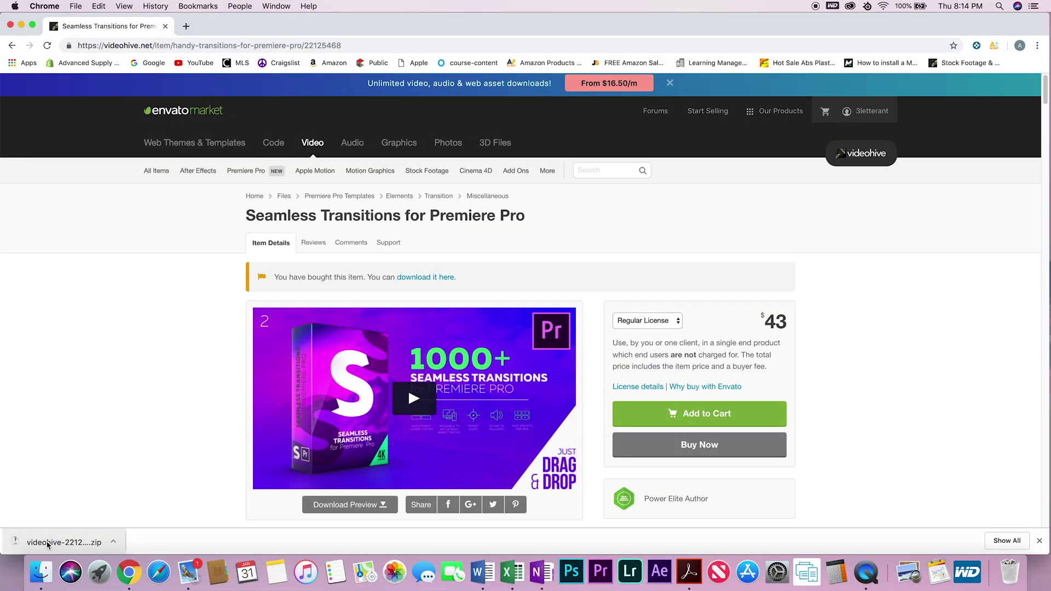
left_click(47, 545)
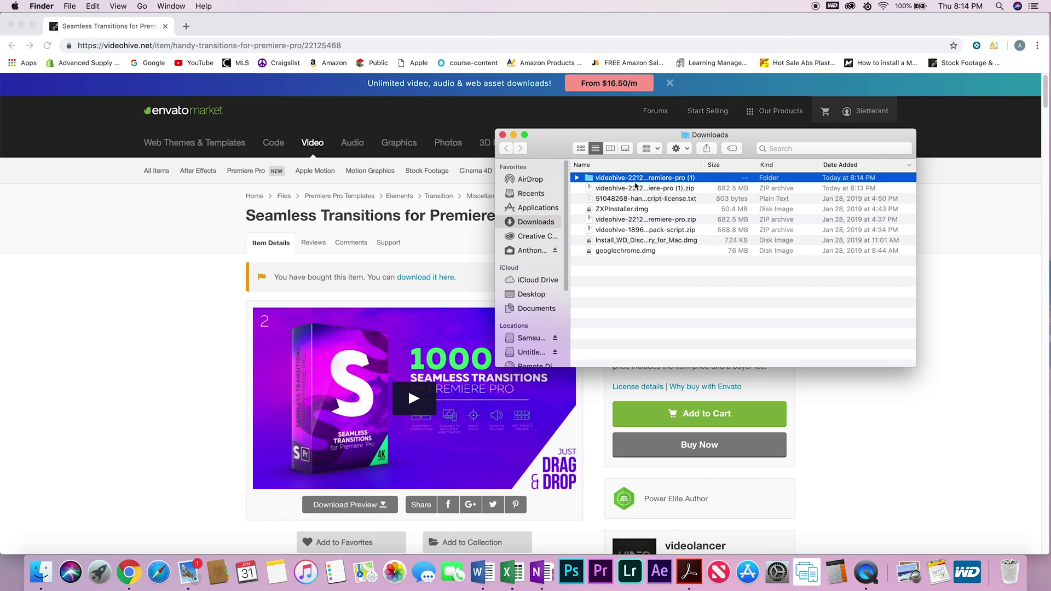
Move the extracted videohive folder, name unchanged, from Downloads into Documents and open Documents
left_click(632, 182)
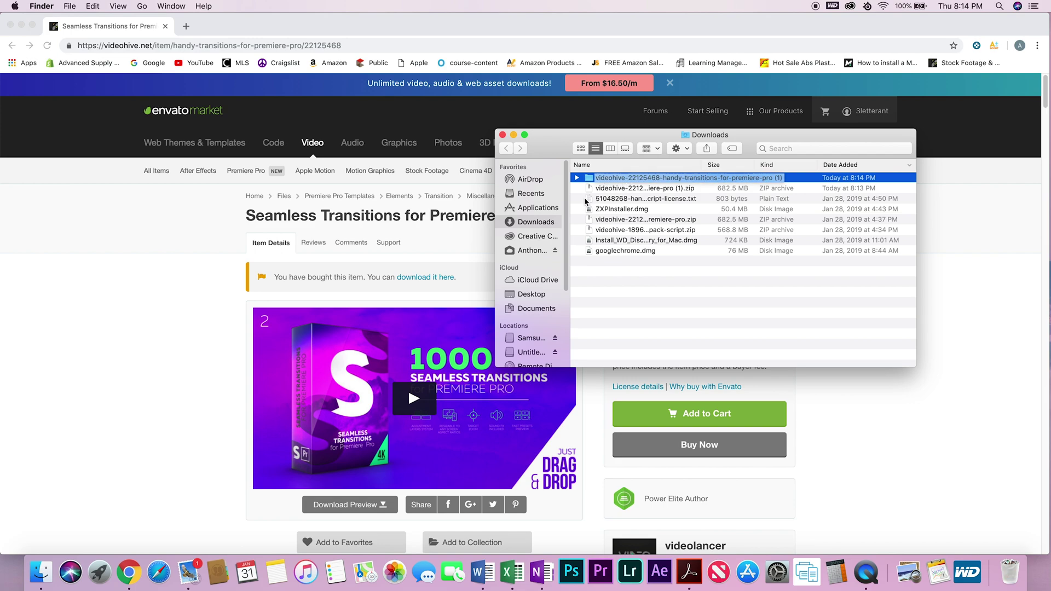
key("Return")
left_click_drag(605, 180, 534, 310)
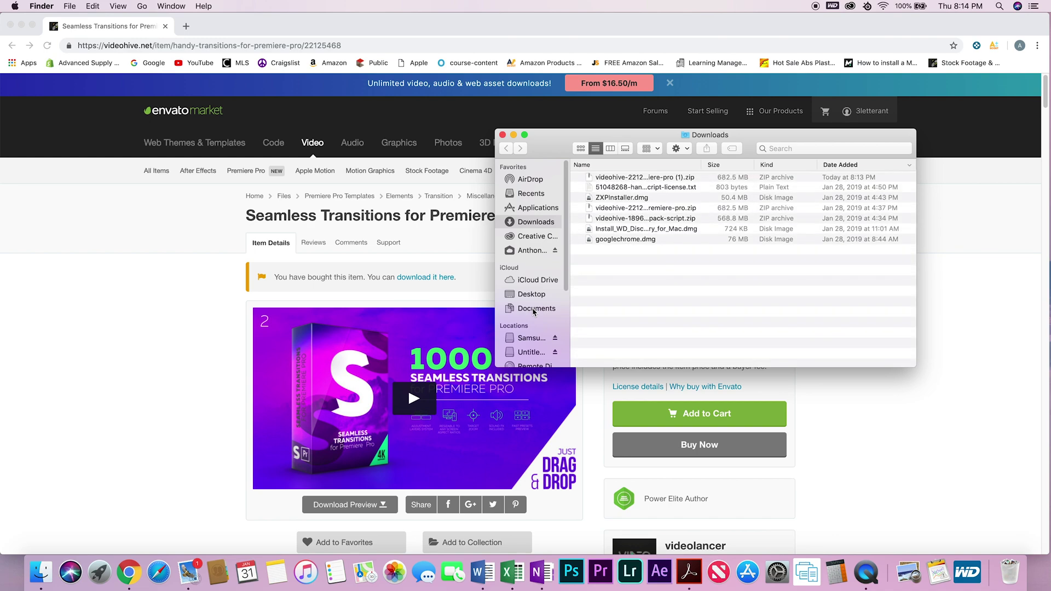
left_click(536, 309)
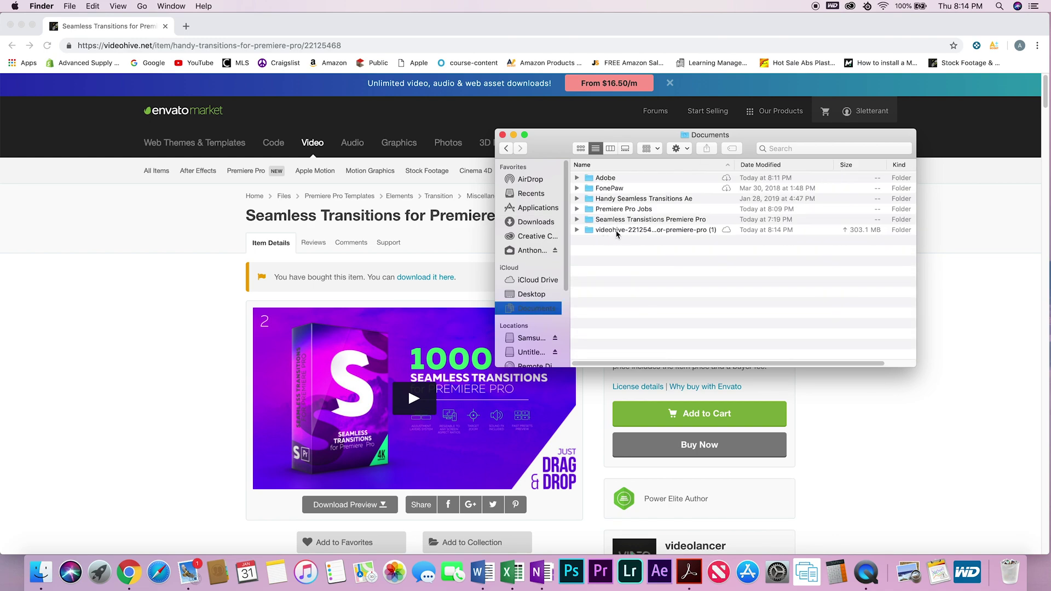
Rename the videohive folder in Documents to 'Seamless Transitions Premiere Pro'
right_click(687, 234)
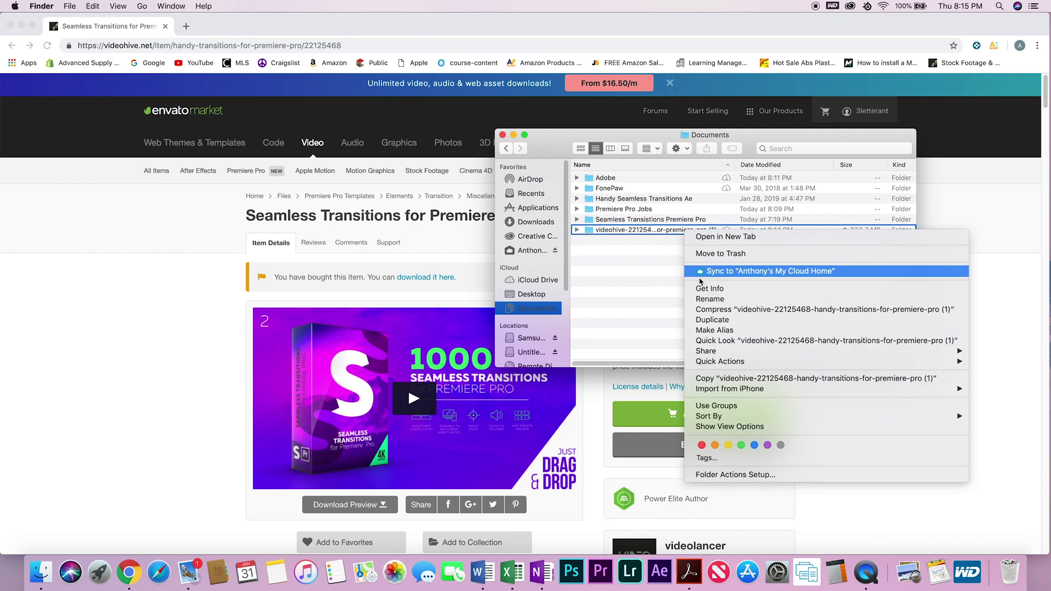
left_click(702, 299)
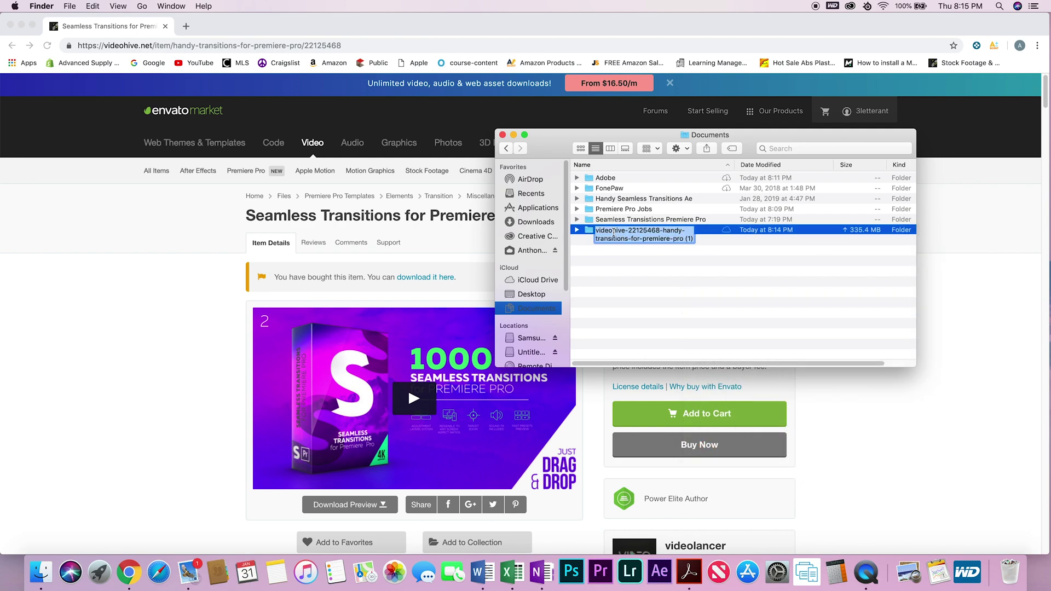
type("Sea")
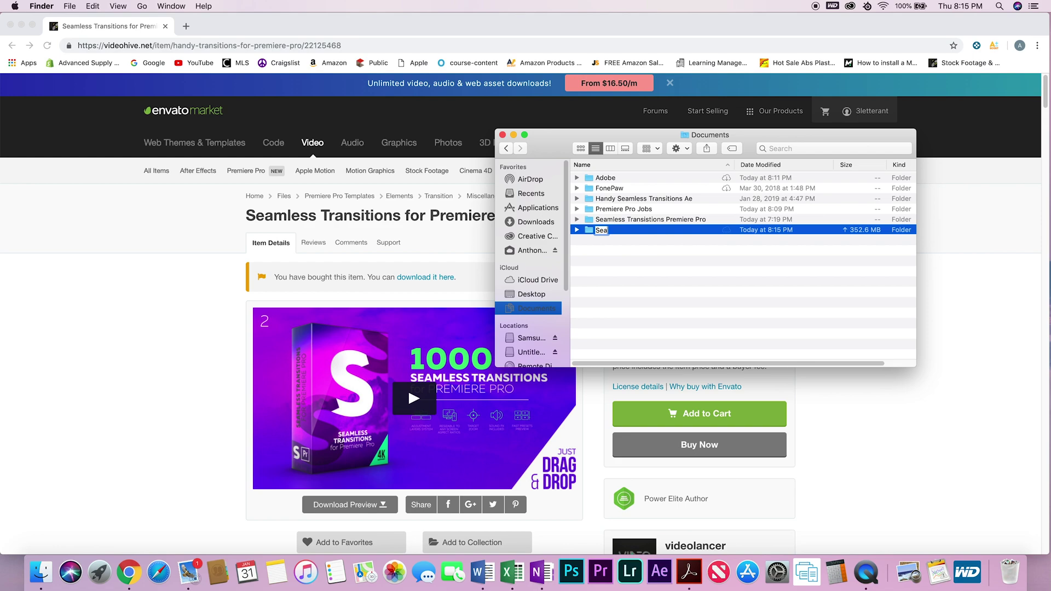
type("mless Transitions Premiere Pro")
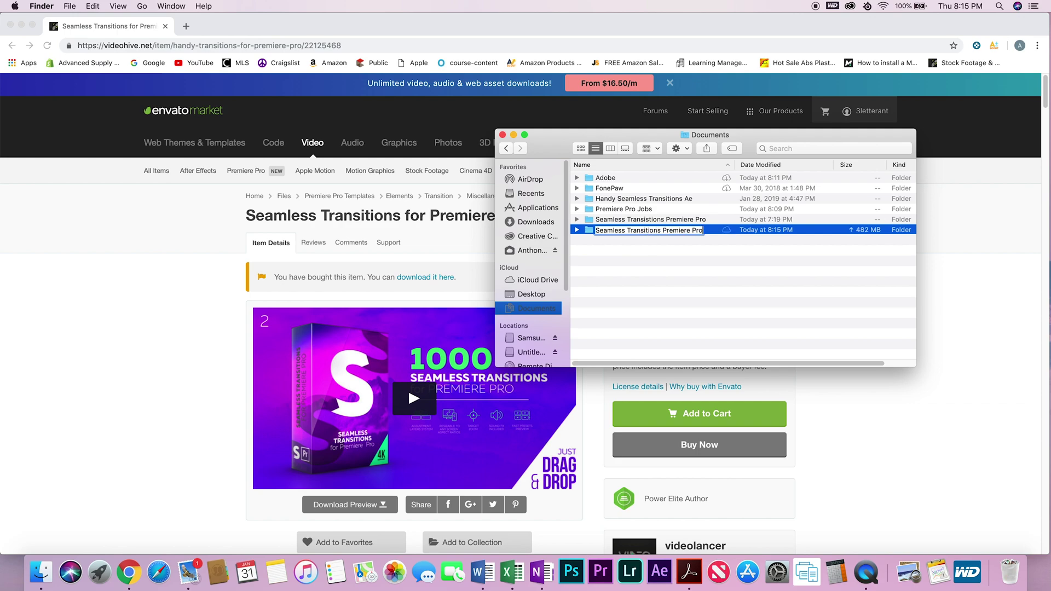
key("Return")
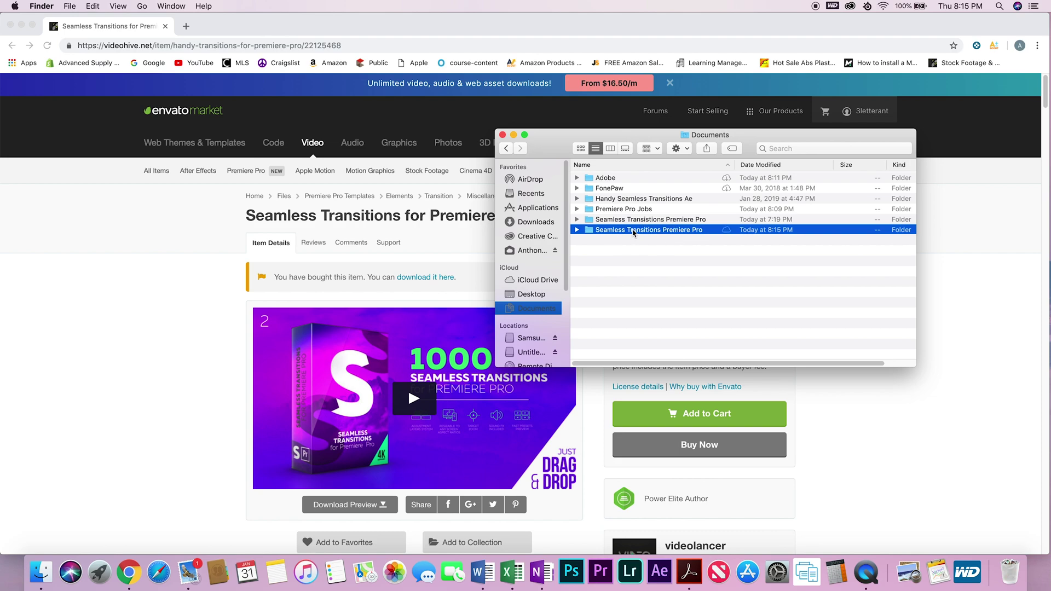
right_click(611, 230)
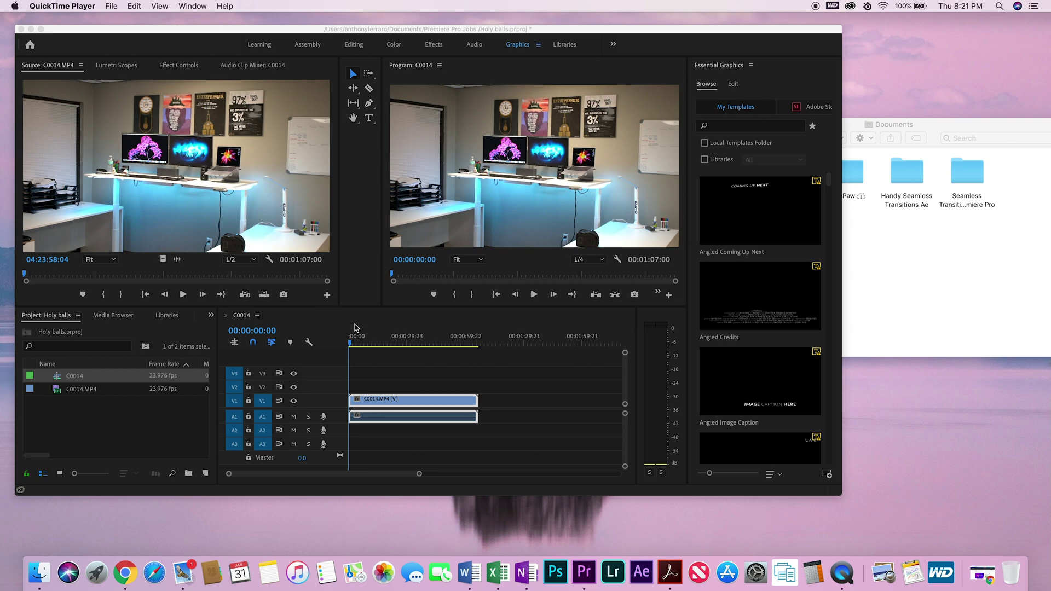
Check the sequence's 1920×1080, 23.976 fps settings in Sequence Settings, then return to Documents
left_click(405, 400)
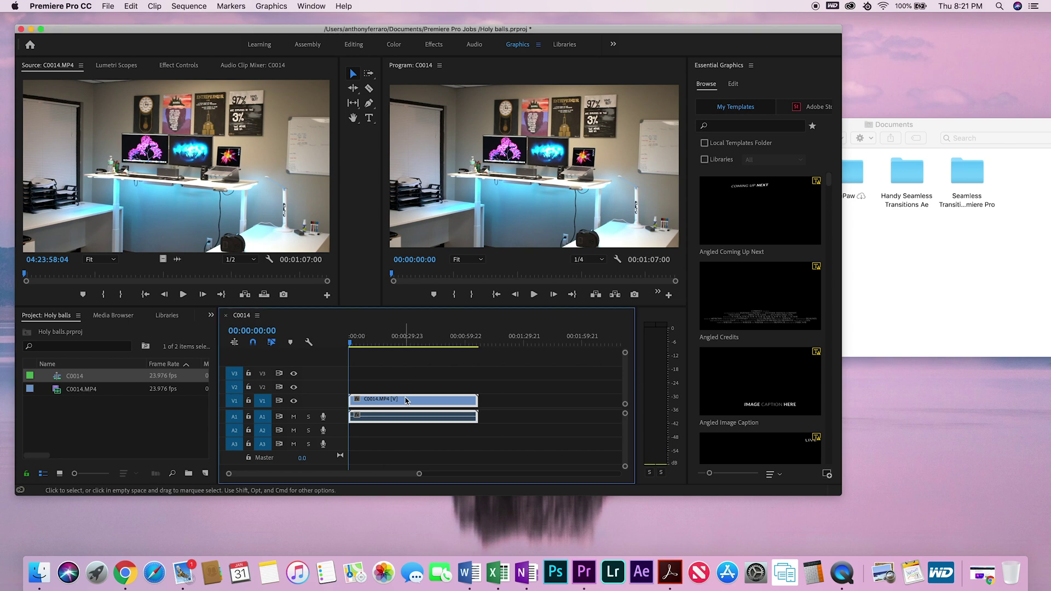
left_click(191, 10)
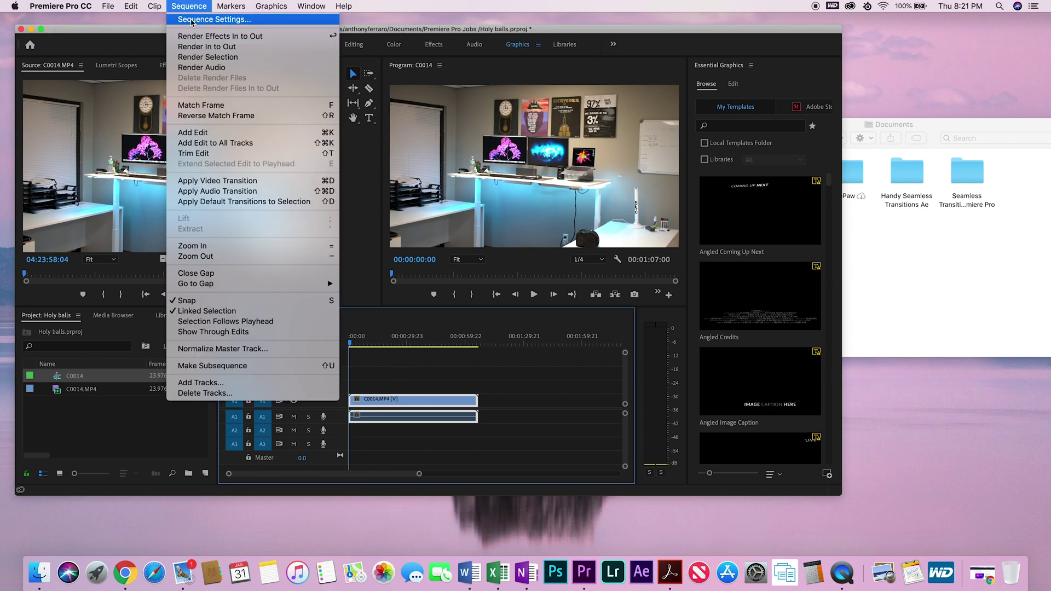
left_click(195, 22)
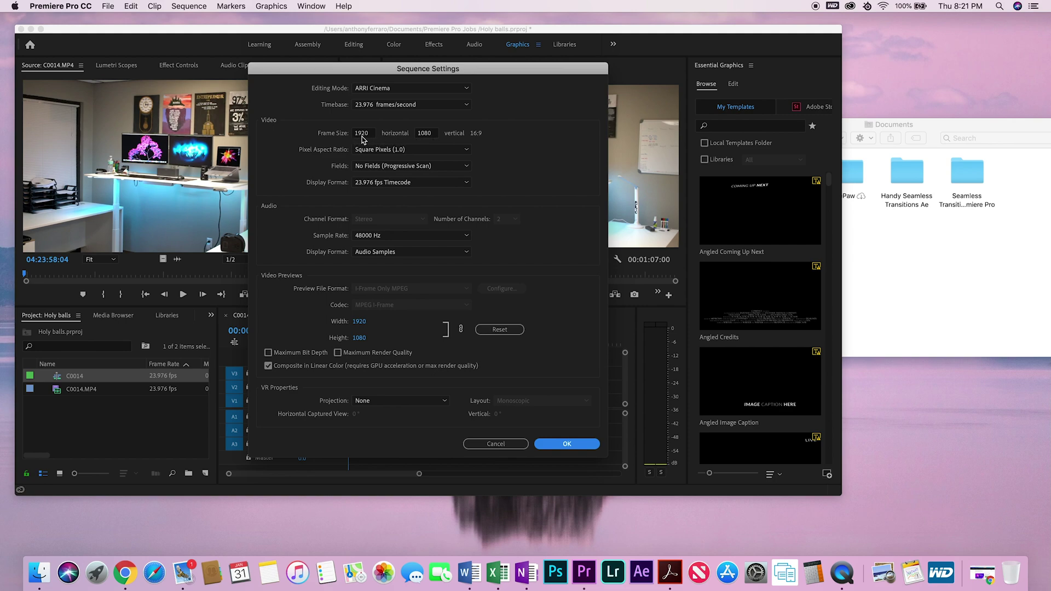
left_click(869, 228)
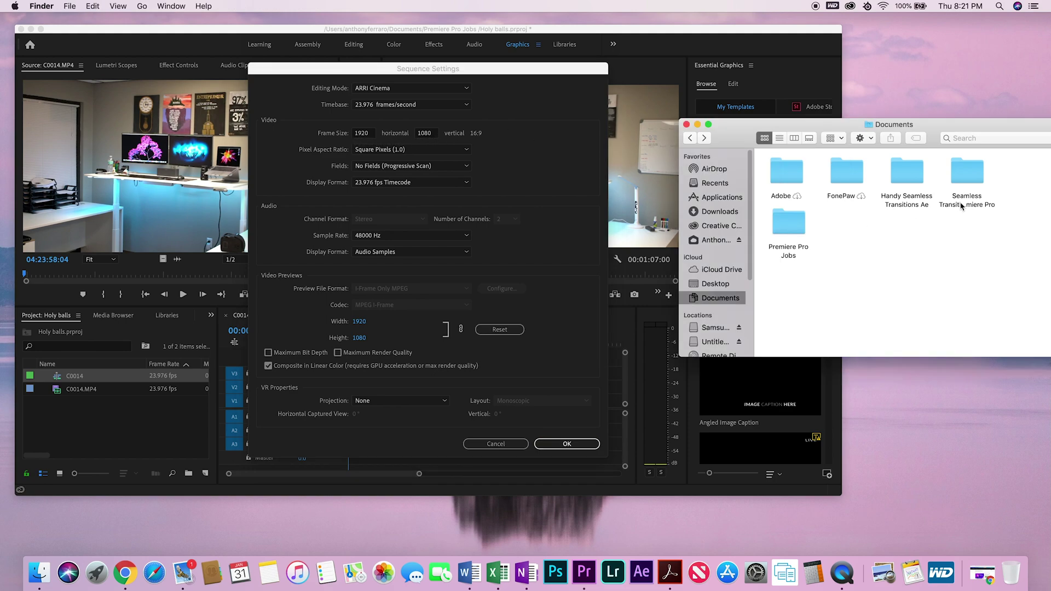
Open Seamless Transitions Premiere Pro > Transitions and show its files in List view
double_click(967, 185)
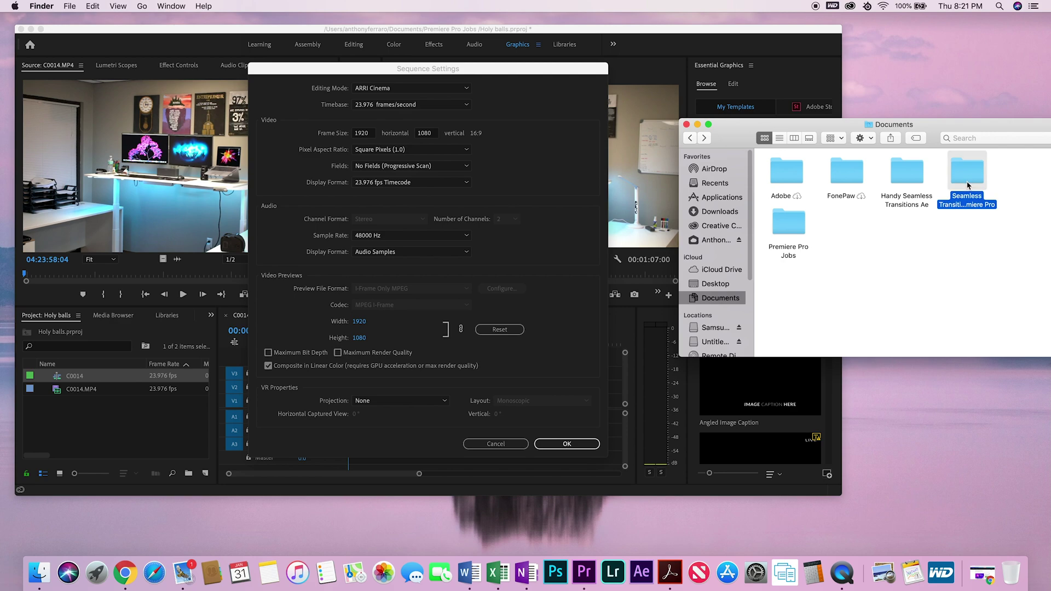
left_click(1021, 184)
double_click(1021, 184)
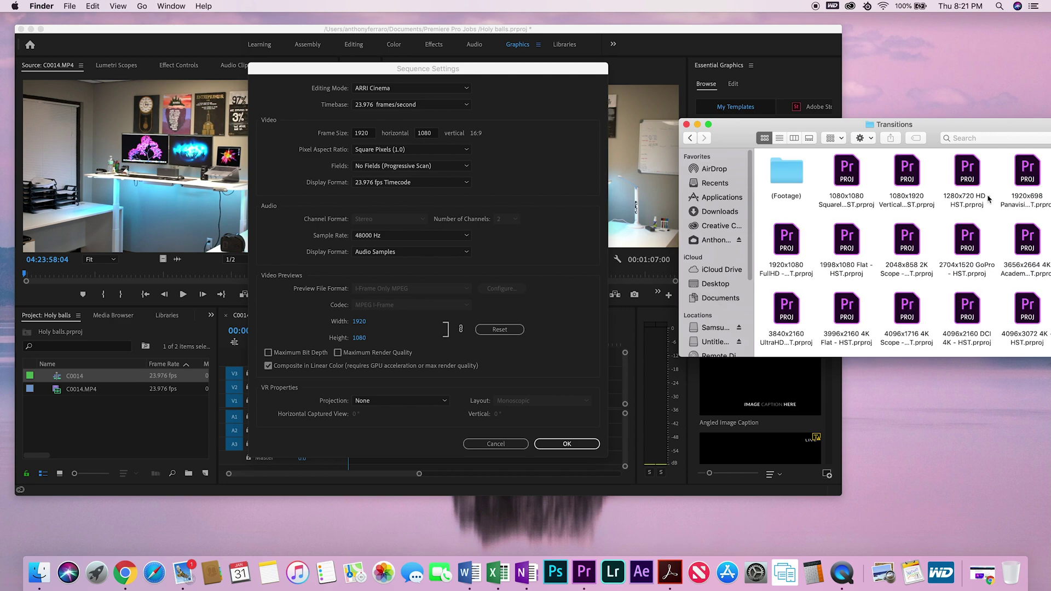
left_click(782, 141)
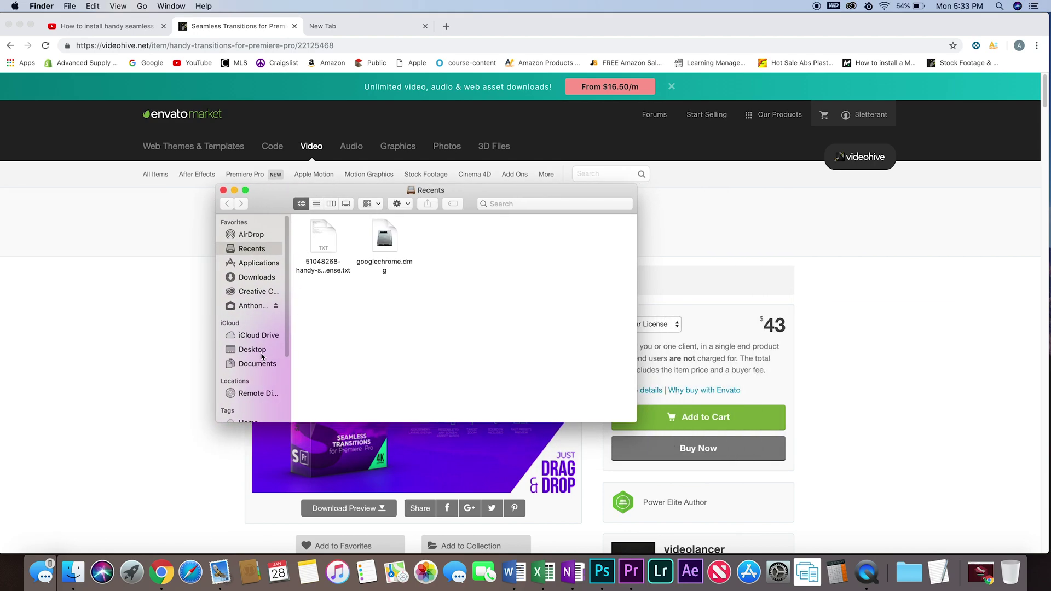
Go to Documents > Seamless Transitions Premiere Pro > Transitions and open the 1920x1080 FullHD project
left_click(259, 364)
double_click(500, 245)
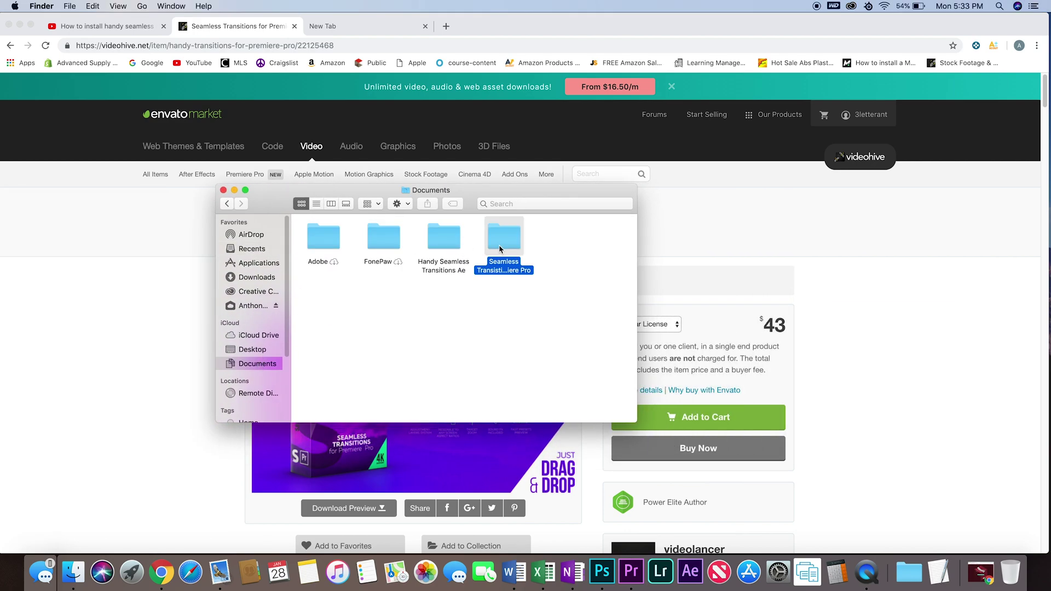
double_click(554, 247)
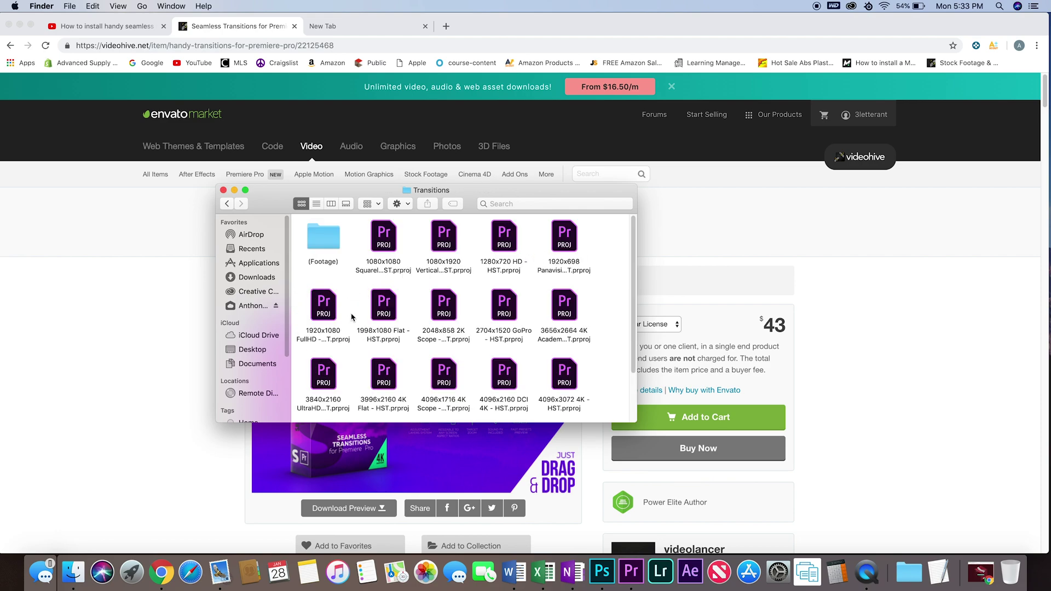
double_click(330, 312)
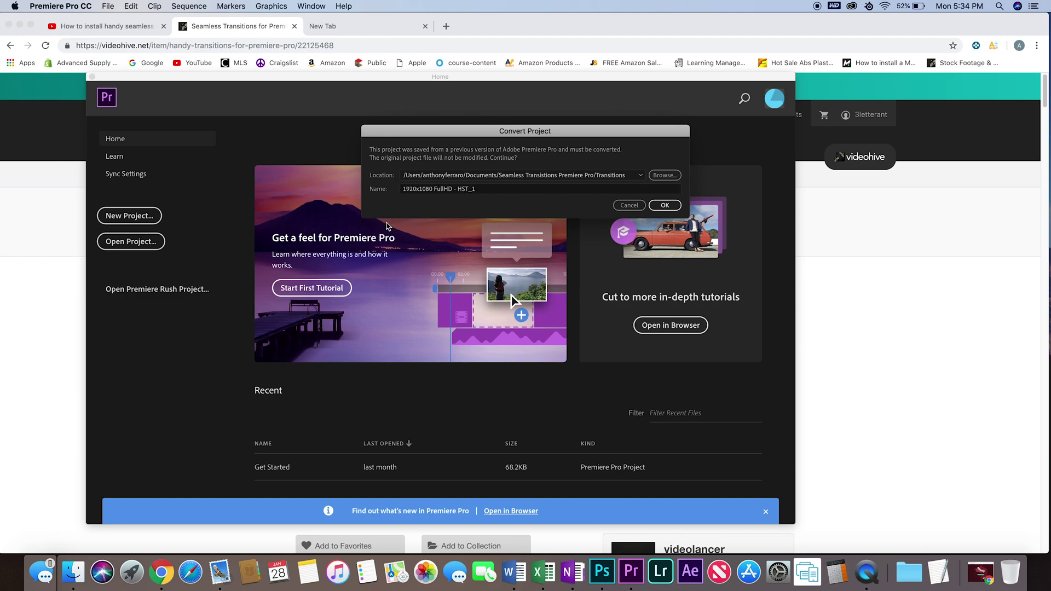
Convert the project as '1920x1080 FullHD - HST', dropping the _1 suffix and overwriting the existing file
left_click(483, 190)
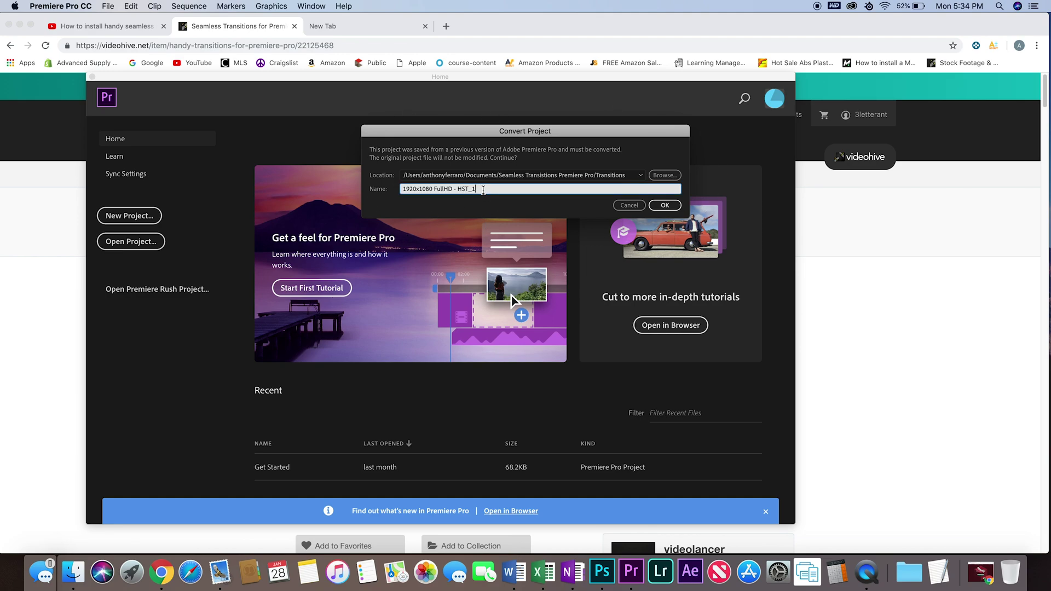
key("BackSpace")
left_click(665, 206)
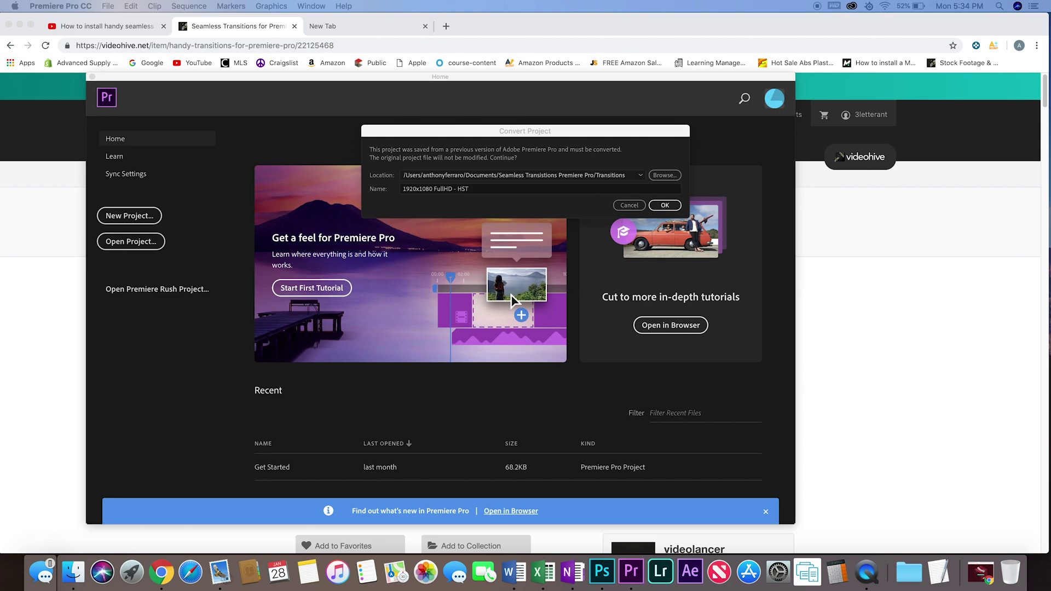
left_click(497, 238)
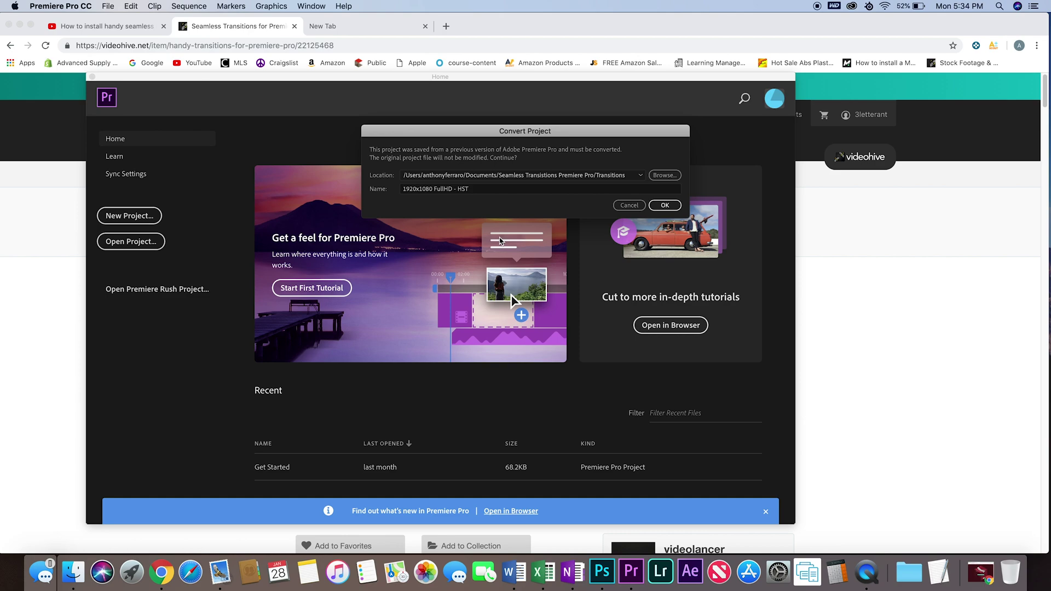
left_click(661, 206)
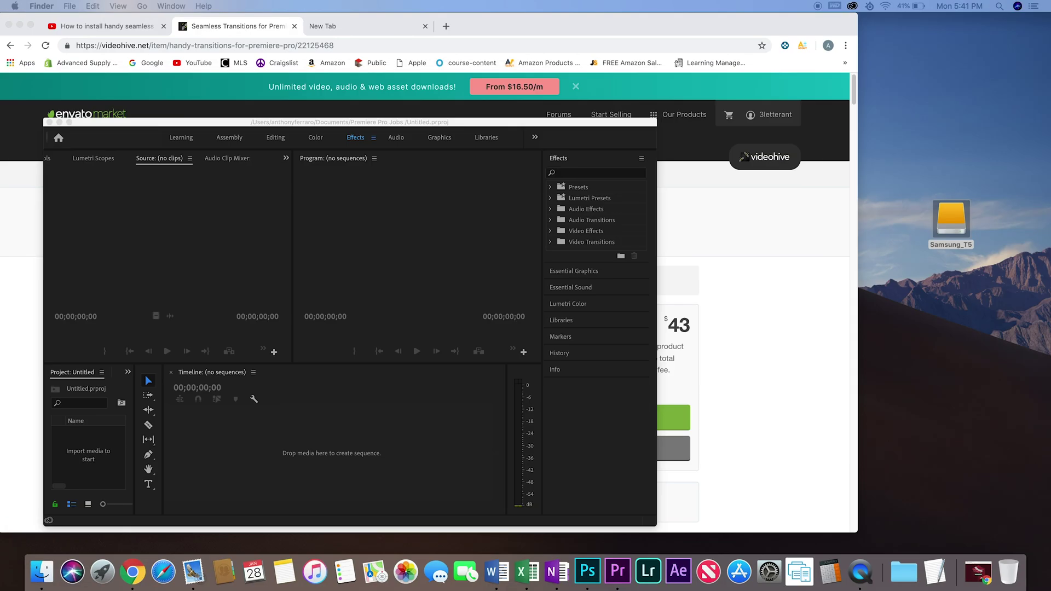
Import the C0004 clip, then drag the 1920x1080 FullHD .prproj from Transitions into the Project panel
left_click_drag(383, 335, 83, 461)
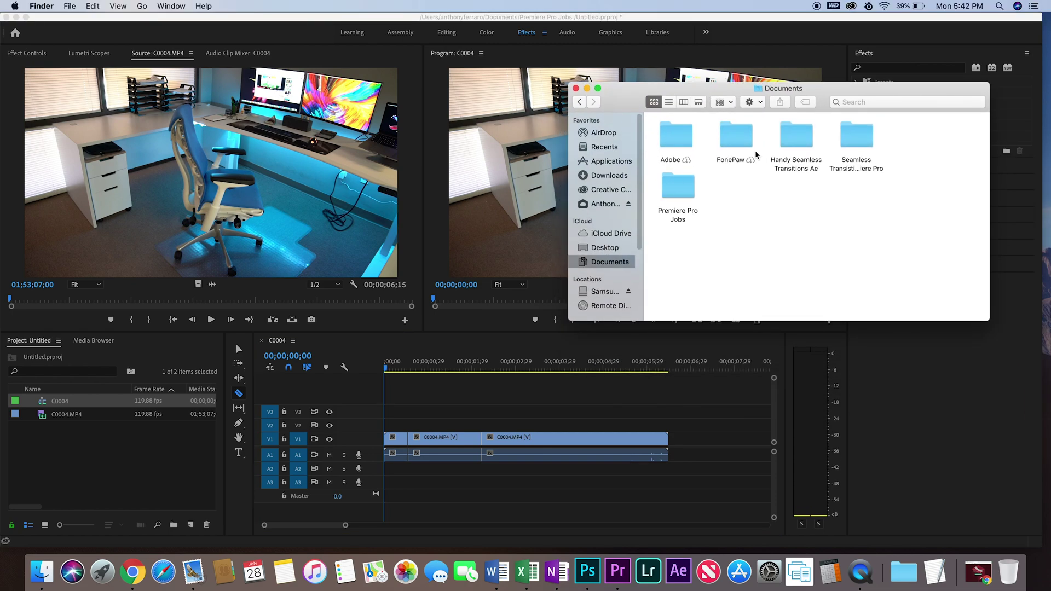
double_click(856, 140)
double_click(916, 138)
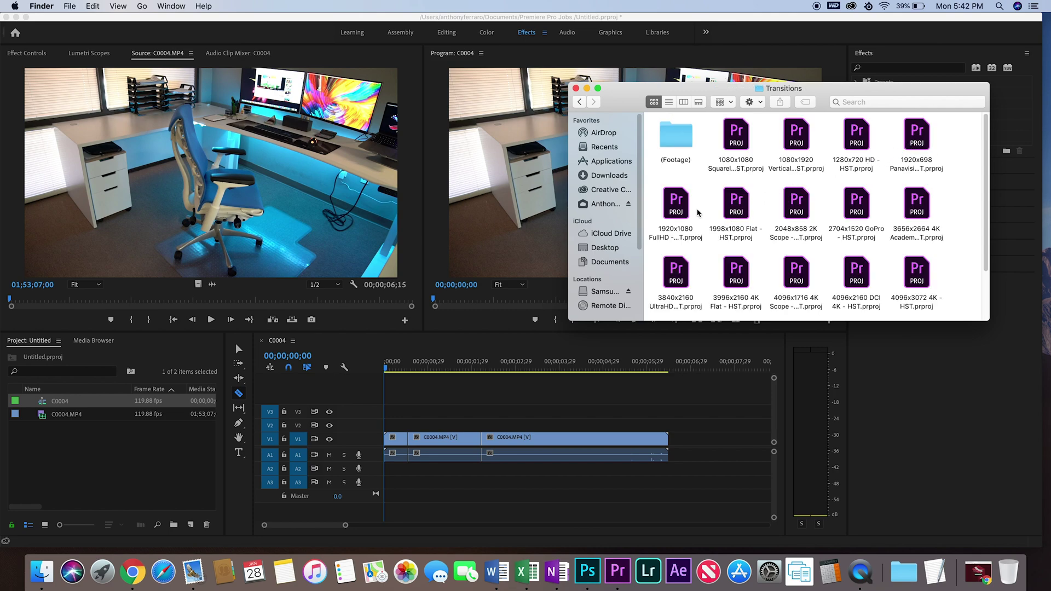
left_click(677, 211)
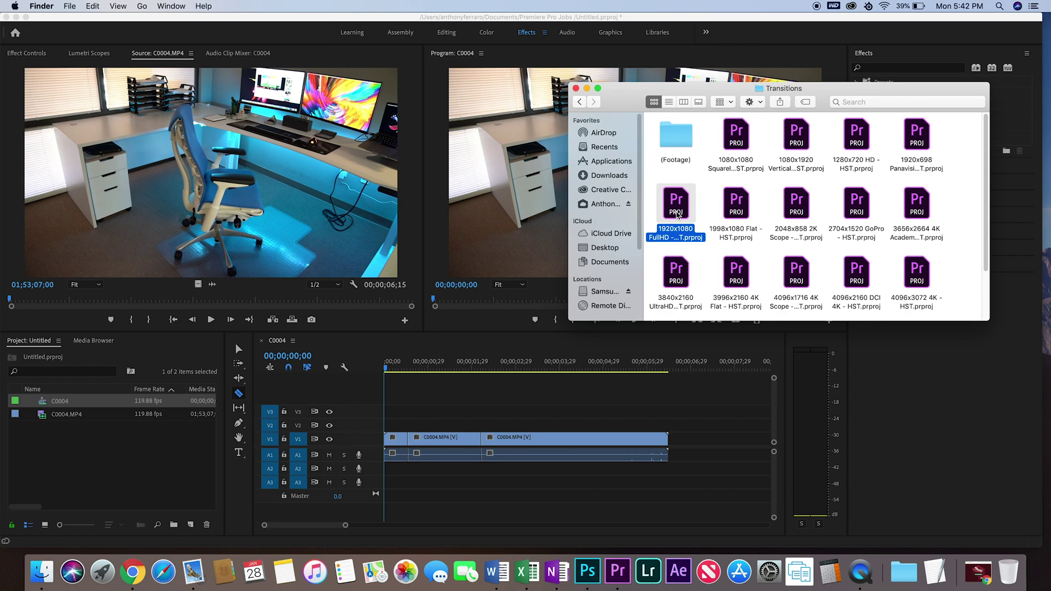
left_click_drag(677, 214, 62, 448)
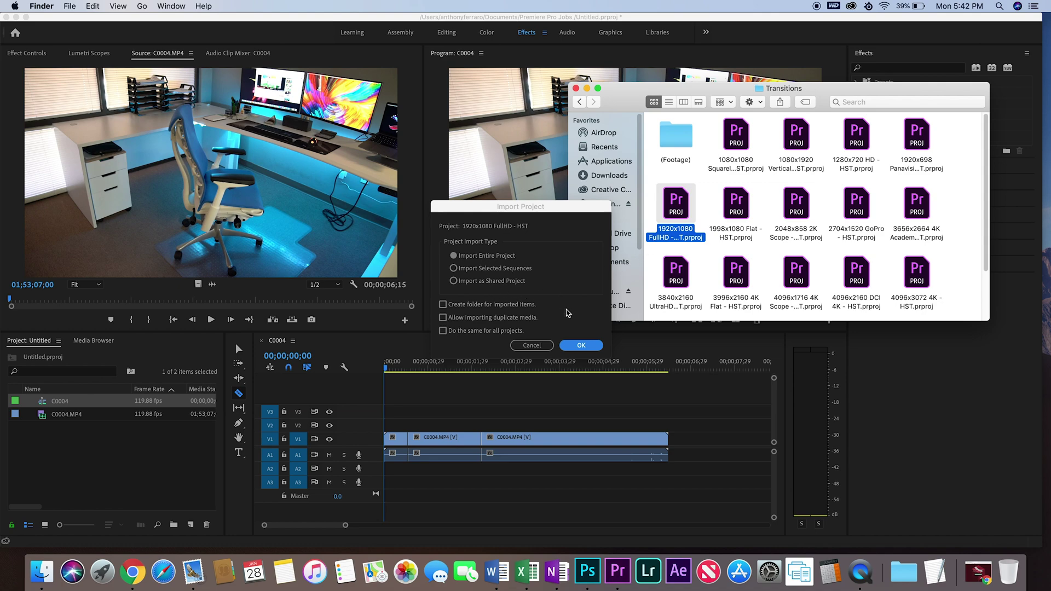
Import the entire transitions project and look inside the FADE bin
left_click(580, 347)
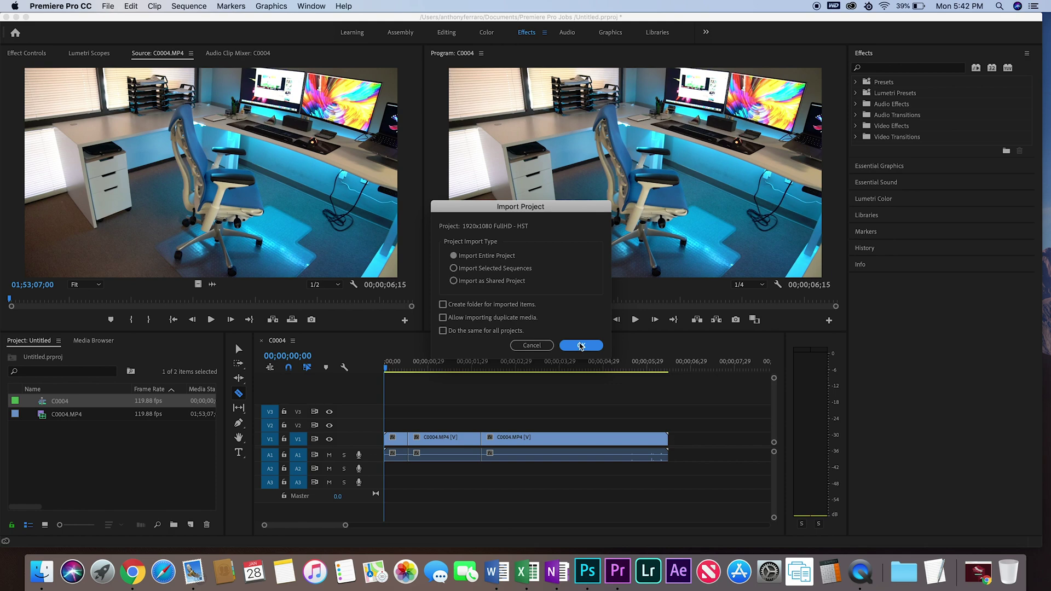
left_click(581, 346)
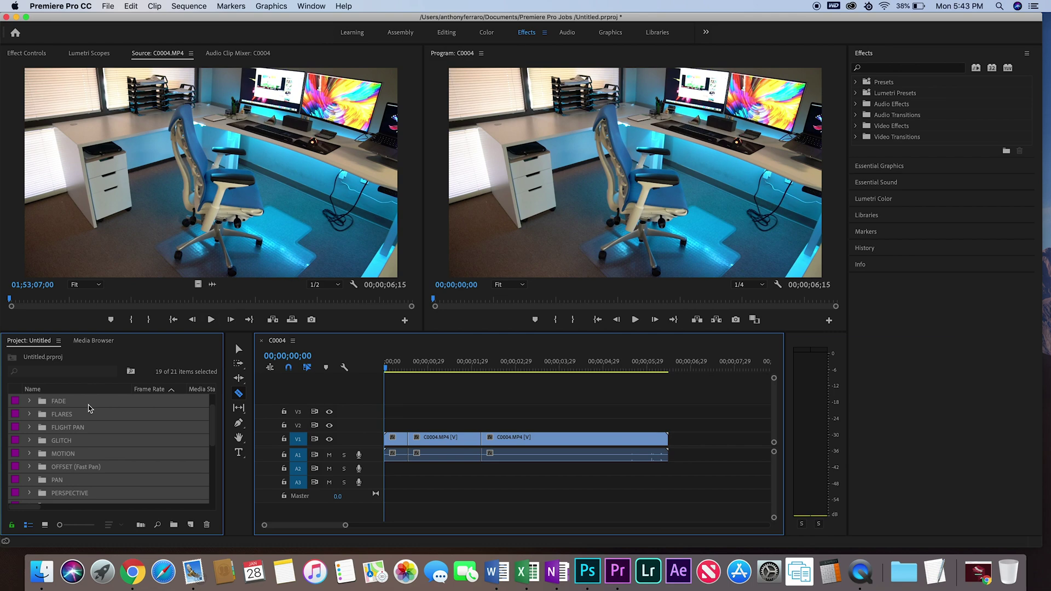
double_click(60, 401)
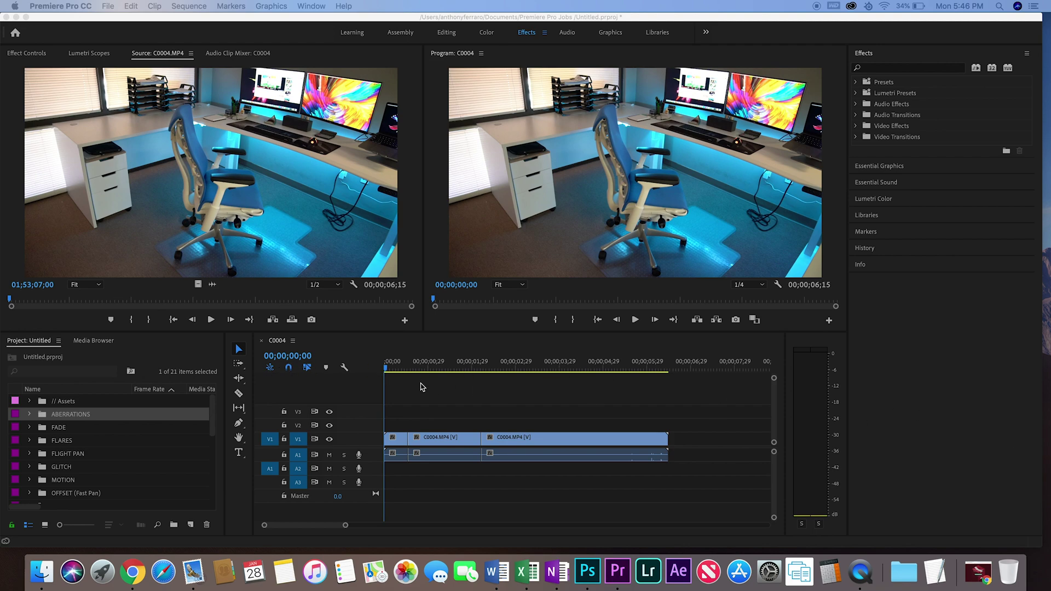
Place Flight Pan 1 - Down above the C0004 clip with V1 patching off, and preview it
left_click(272, 373)
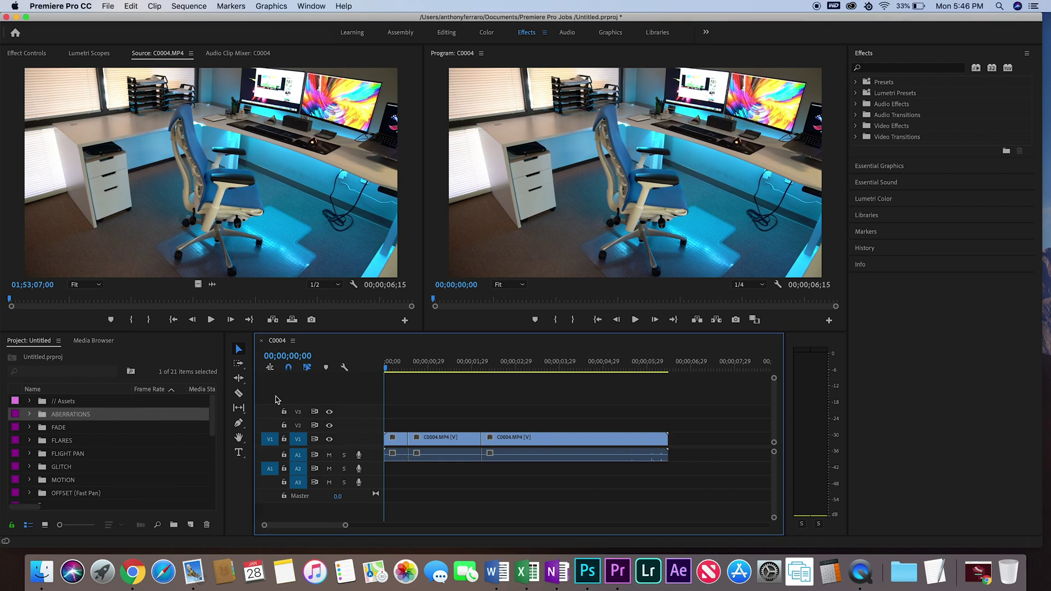
left_click(271, 439)
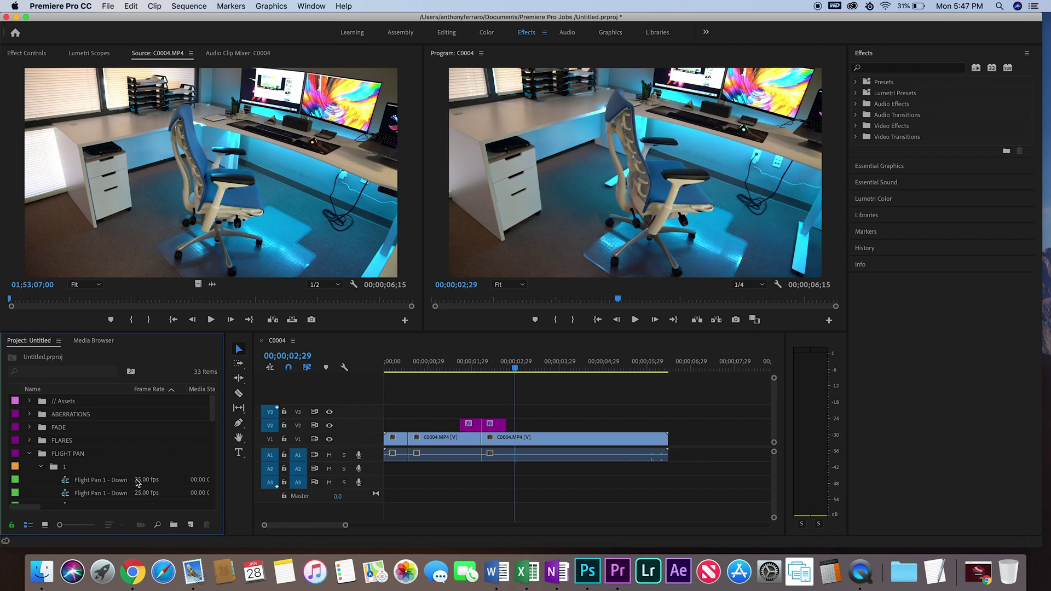
left_click_drag(138, 482, 416, 431)
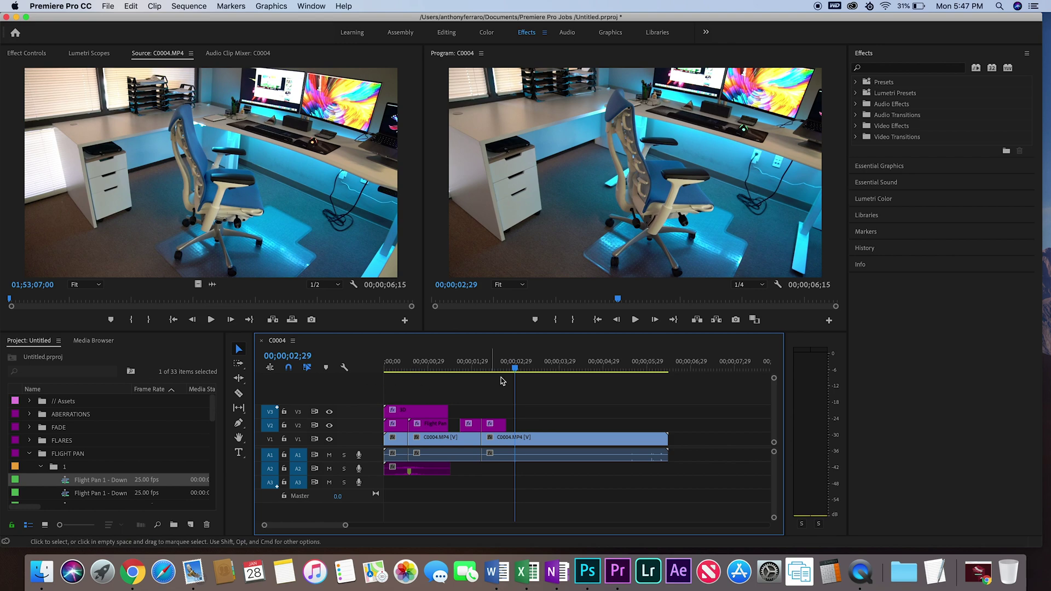
key("Home")
key("space")
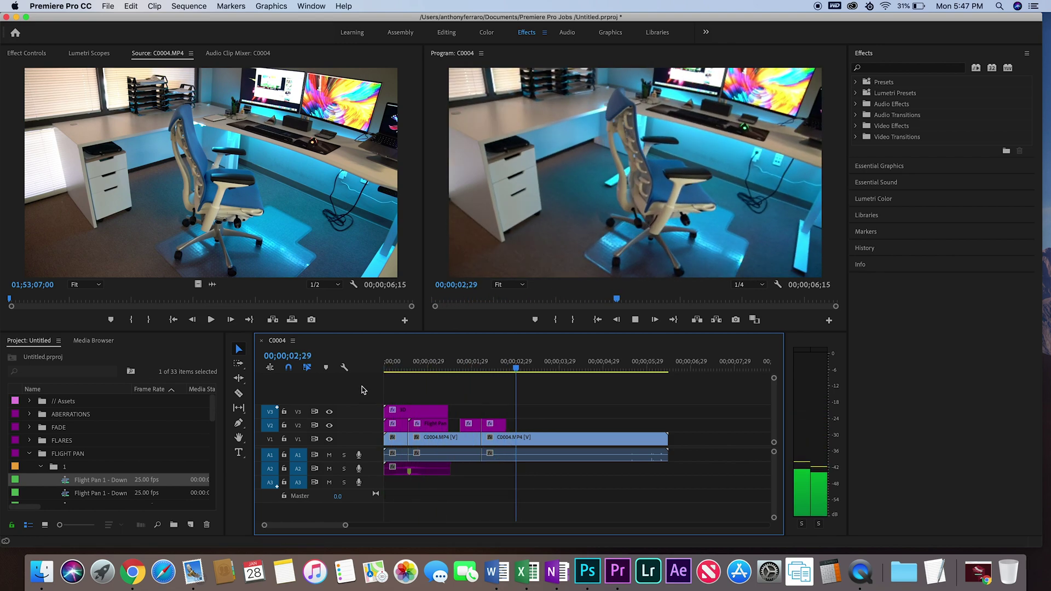
key("space")
Split the C0004 clip at 00;00;04;03 with the Razor tool
left_click_drag(586, 376, 563, 372)
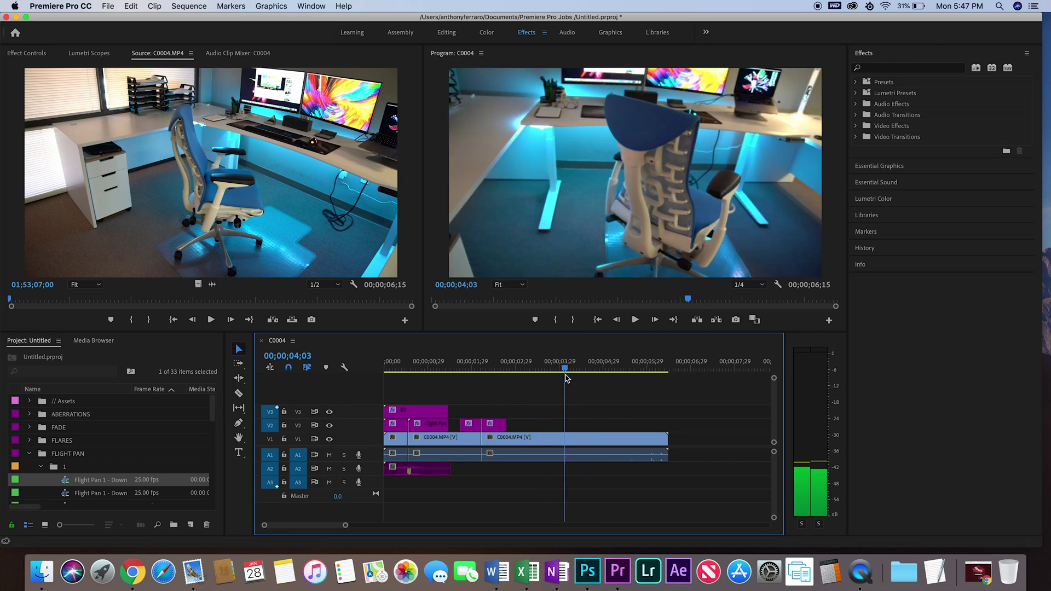
key("c")
left_click(563, 445)
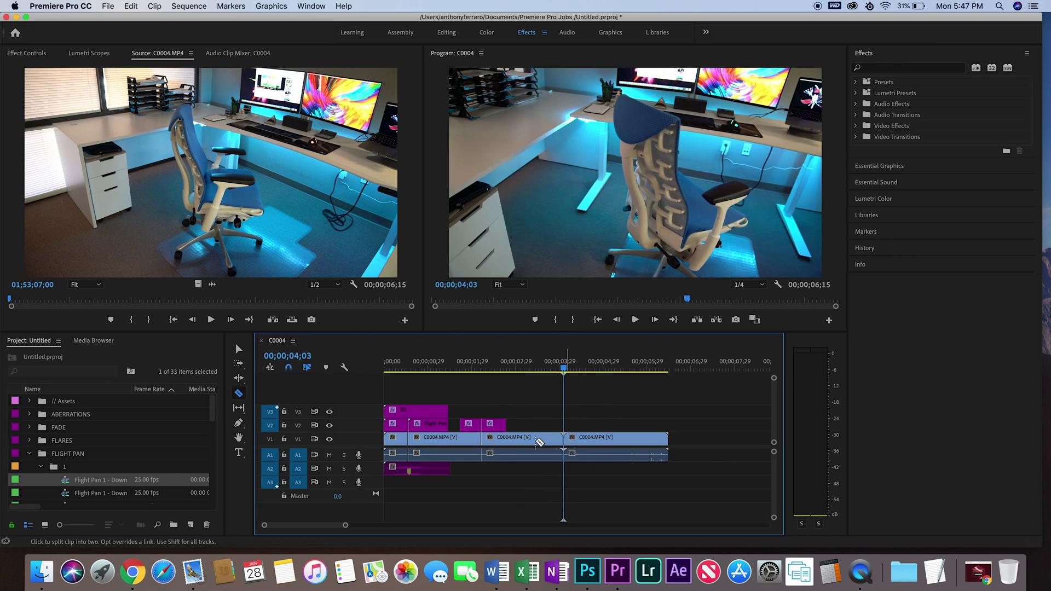